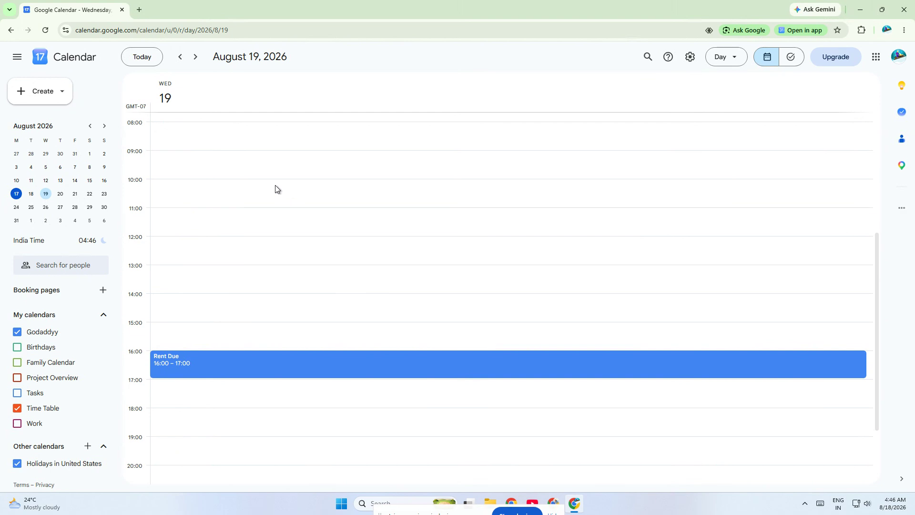
# - Create a new calendar named "Shift schedule"
pyautogui.click(87, 446)
pyautogui.click(122, 384)
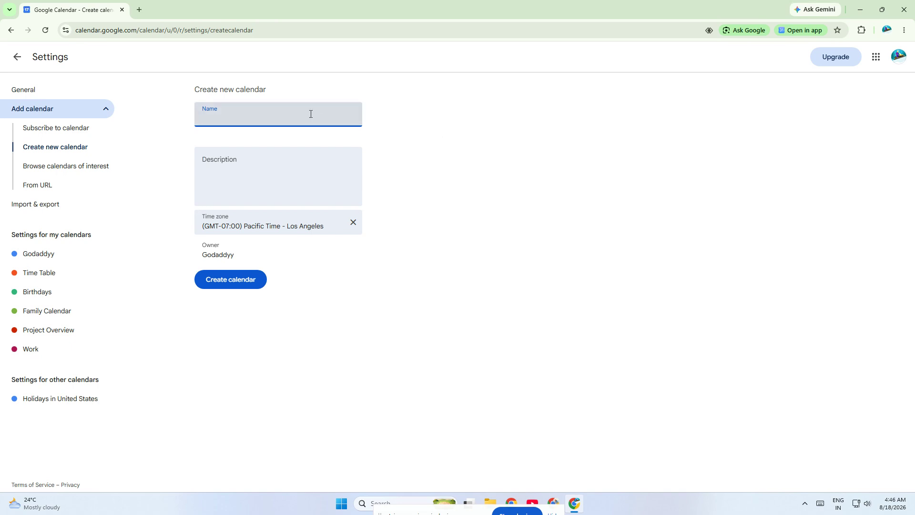
pyautogui.write('s')
pyautogui.press('BackSpace')
pyautogui.write('Shift schedule')
pyautogui.click(239, 280)
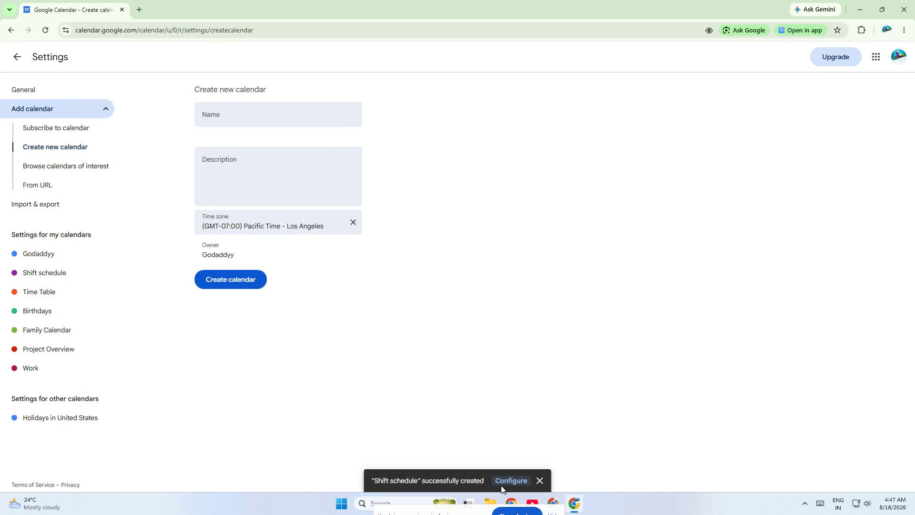
# - Return to the calendar view and hide the Time Table and Godaddyy calendars
pyautogui.click(28, 63)
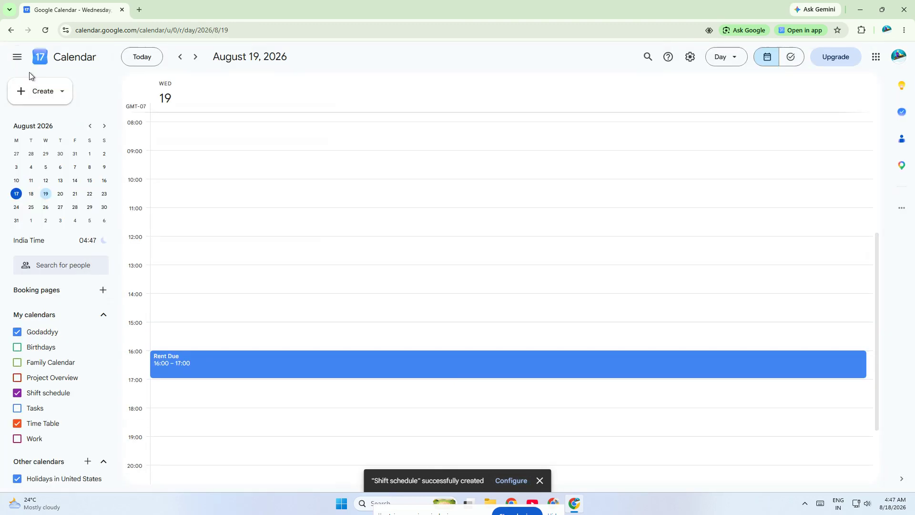
pyautogui.click(18, 423)
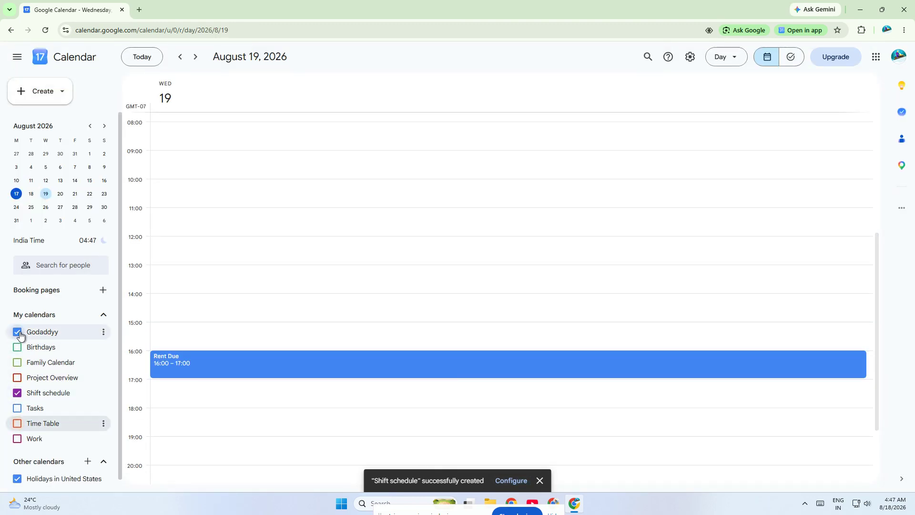
pyautogui.click(17, 332)
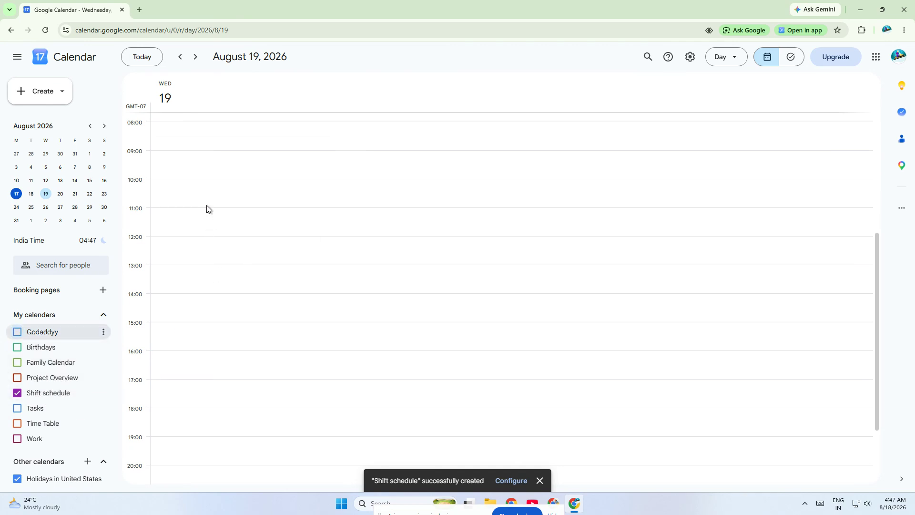
# - Start a new event titled "Morning Shift" on Wednesday, August 19 in the Shift schedule calendar
pyautogui.click(56, 90)
pyautogui.click(58, 123)
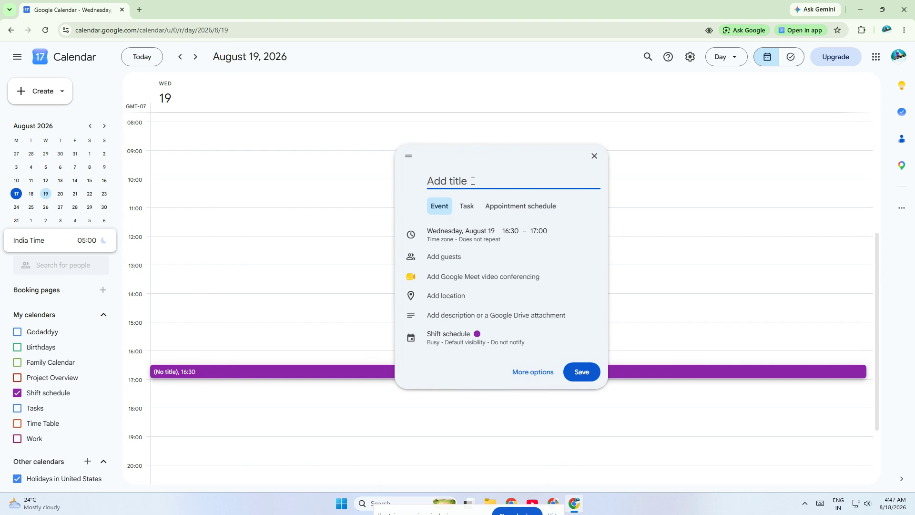
pyautogui.write('Mornig')
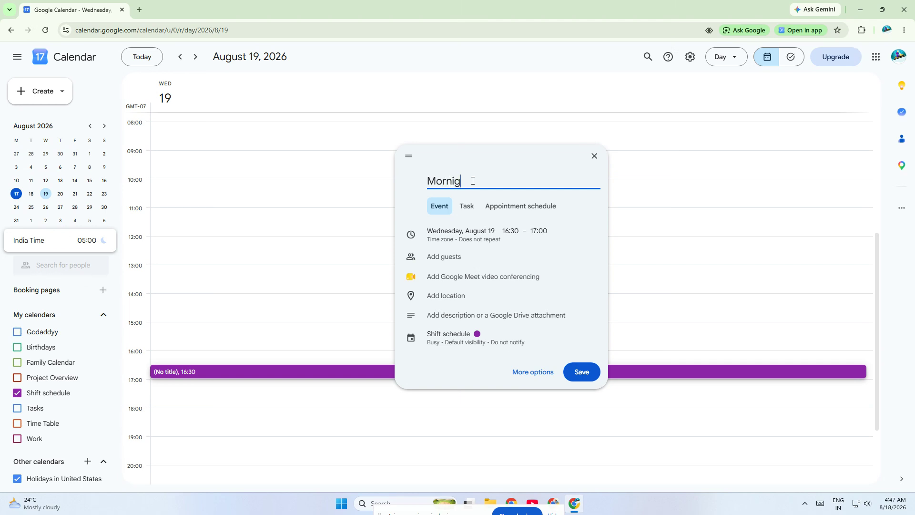
pyautogui.press('BackSpace')
pyautogui.write('ng Shift')
# - Set both the start and end time of the Morning Shift event to 17:00
pyautogui.click(508, 231)
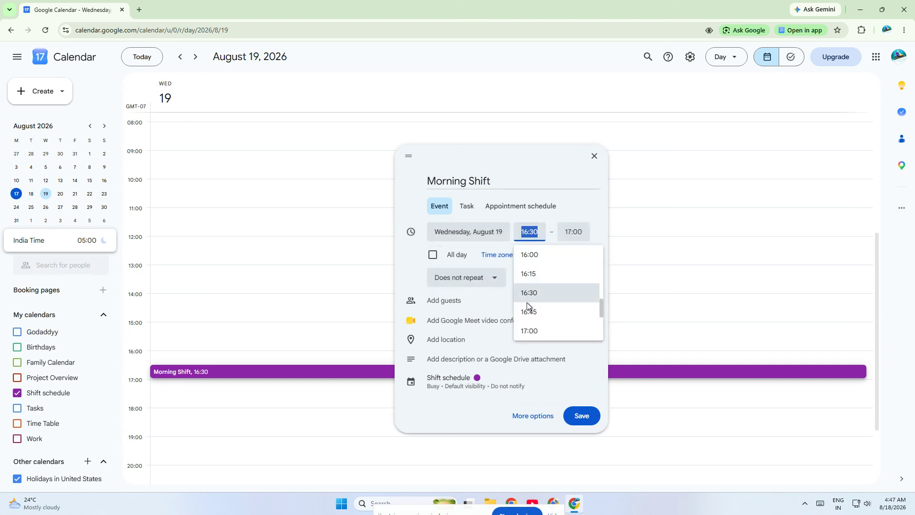
pyautogui.click(530, 329)
pyautogui.click(575, 234)
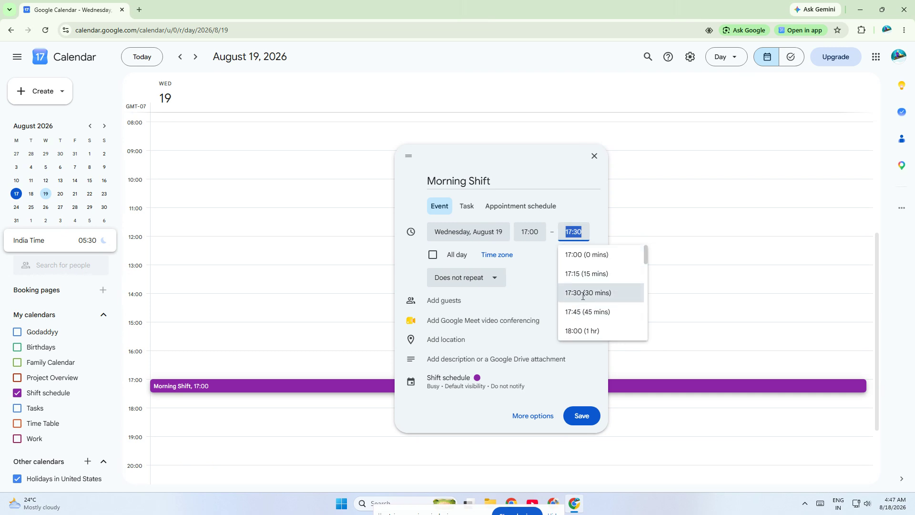
pyautogui.click(582, 256)
# - Set the Morning Shift event to run from 09:00 to 17:00
pyautogui.click(529, 231)
pyautogui.scroll(1, 533, 315)
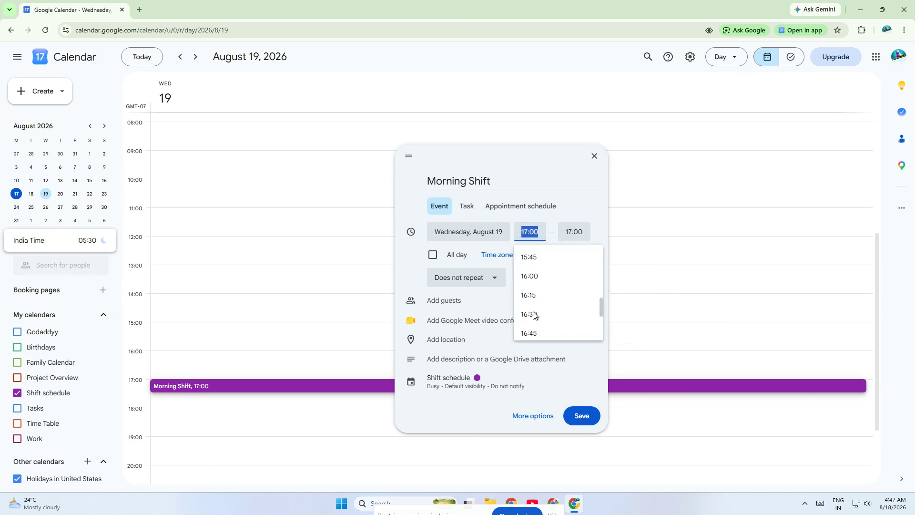
pyautogui.scroll(8, 534, 314)
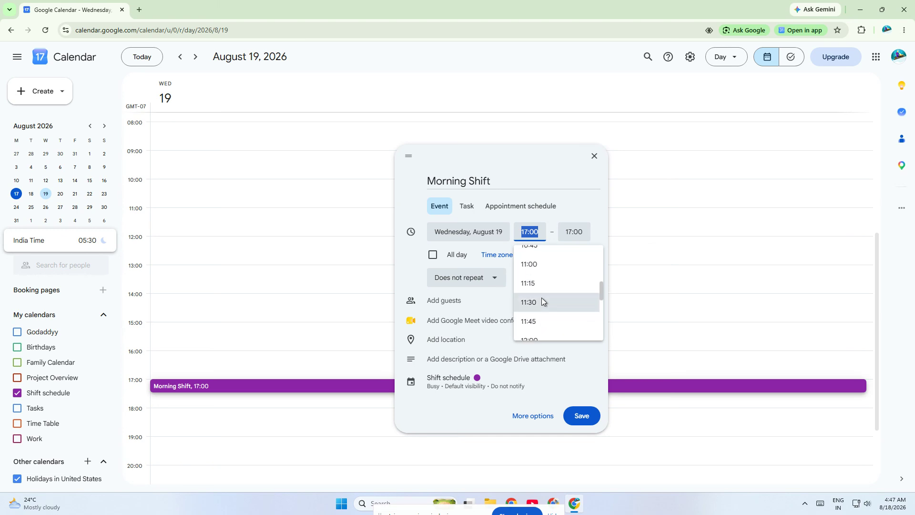
pyautogui.scroll(3, 542, 297)
pyautogui.click(545, 257)
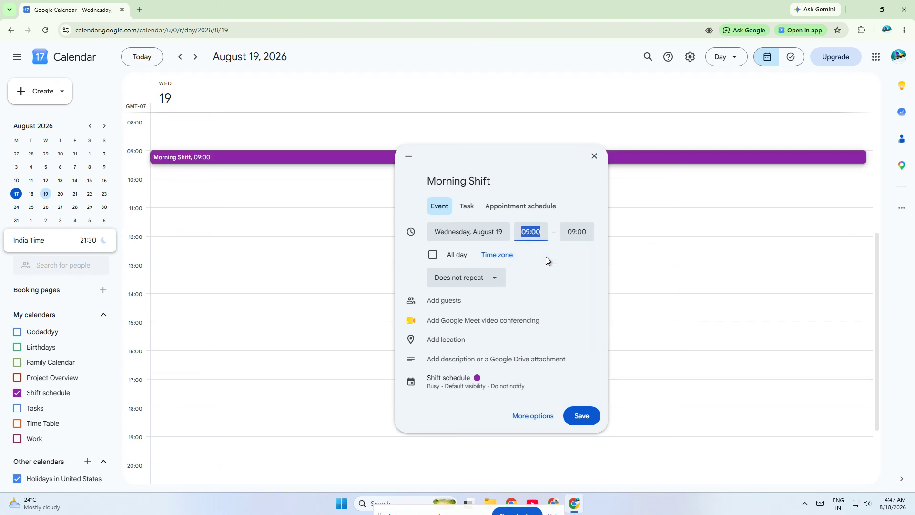
pyautogui.click(576, 231)
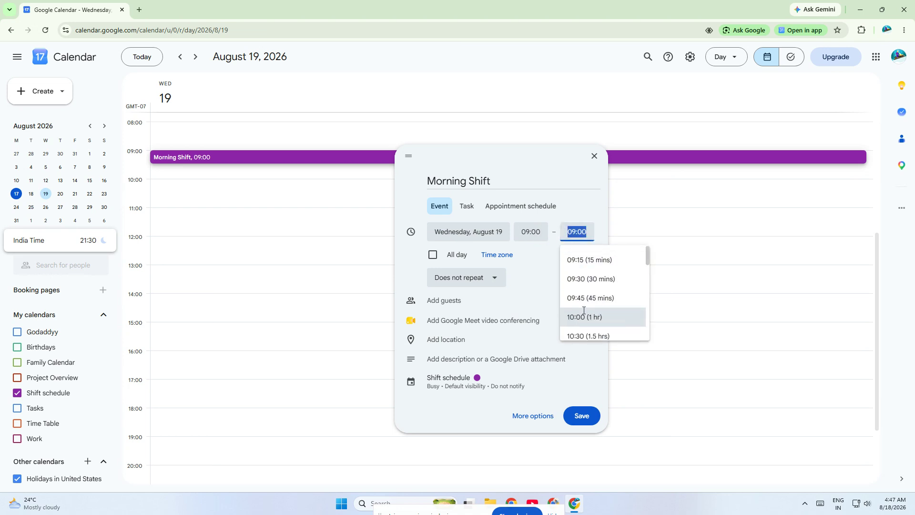
pyautogui.scroll(-6, 583, 311)
pyautogui.click(588, 262)
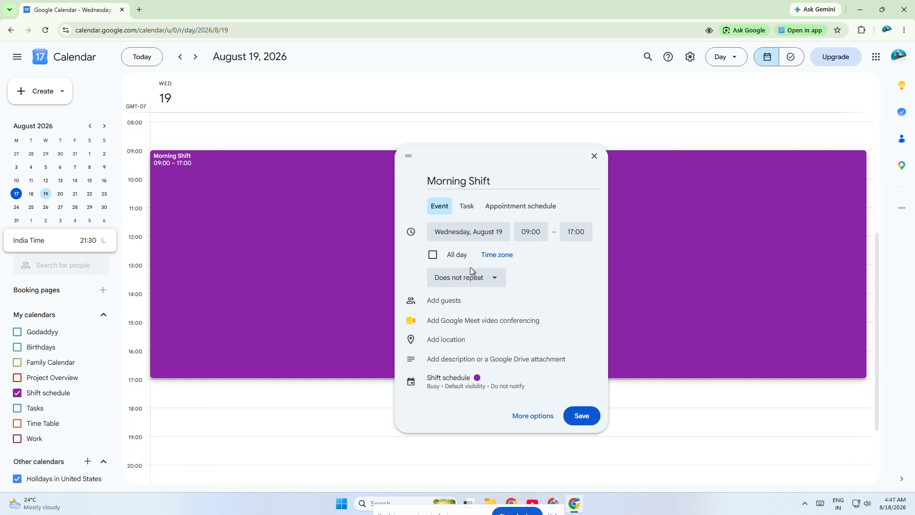
# - Give the Morning Shift a custom weekly recurrence on Monday, Tuesday, Wednesday, Thursday and Friday
pyautogui.click(472, 279)
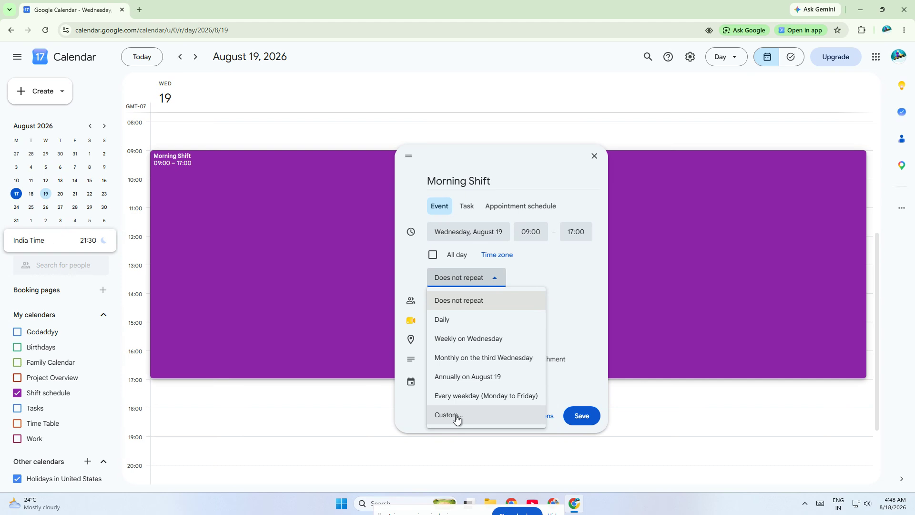
pyautogui.click(473, 414)
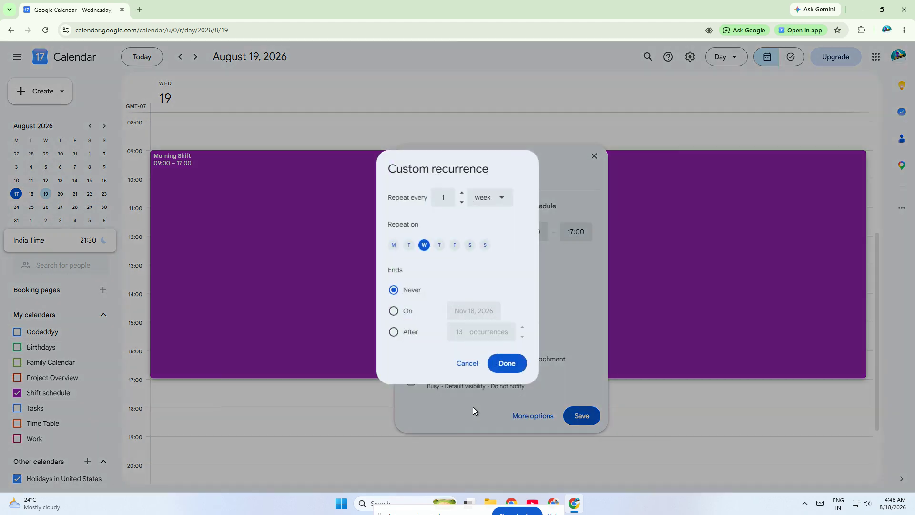
pyautogui.click(394, 245)
pyautogui.click(409, 245)
pyautogui.click(440, 245)
pyautogui.click(455, 245)
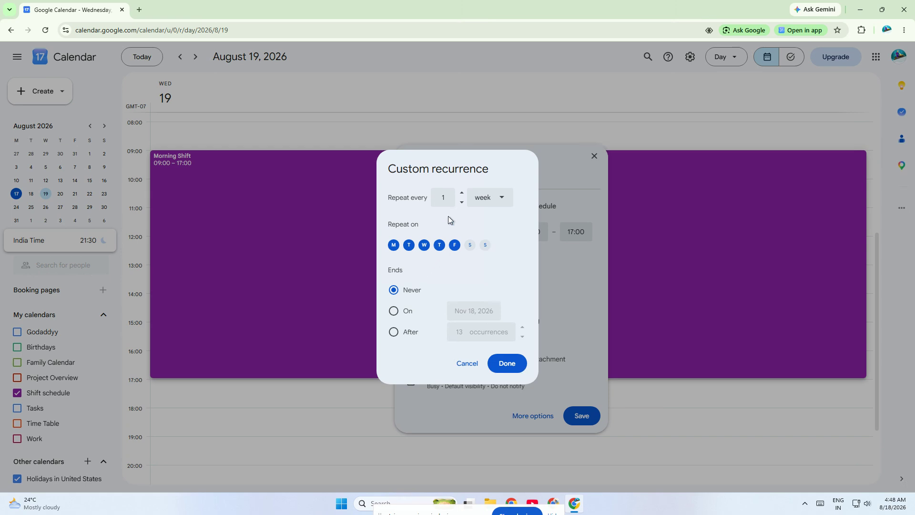
pyautogui.click(495, 365)
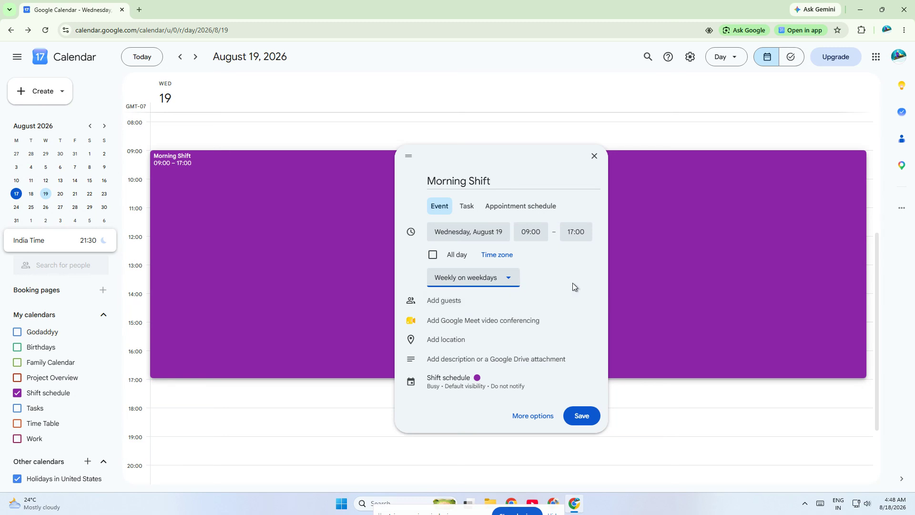
# - Review the event colour choices for the Morning Shift and save it with the default colour
pyautogui.click(491, 383)
pyautogui.click(529, 325)
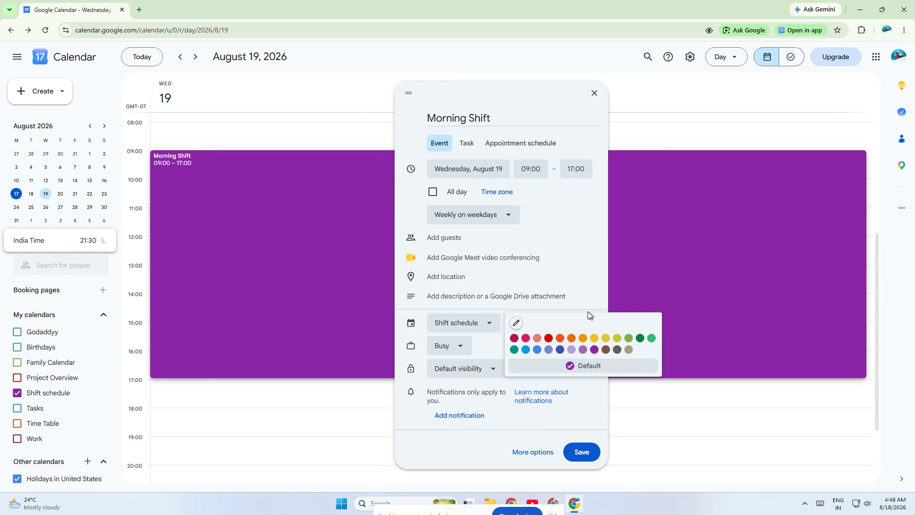
pyautogui.click(582, 452)
# - Add an event titled "Evening Shift" on August 19 from 17:00 to 22:00
pyautogui.scroll(-2, 188, 335)
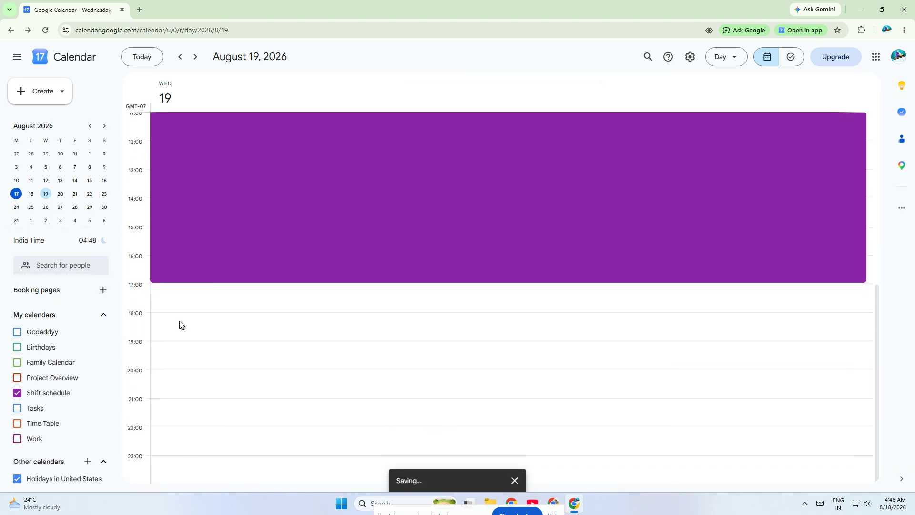
pyautogui.click(196, 296)
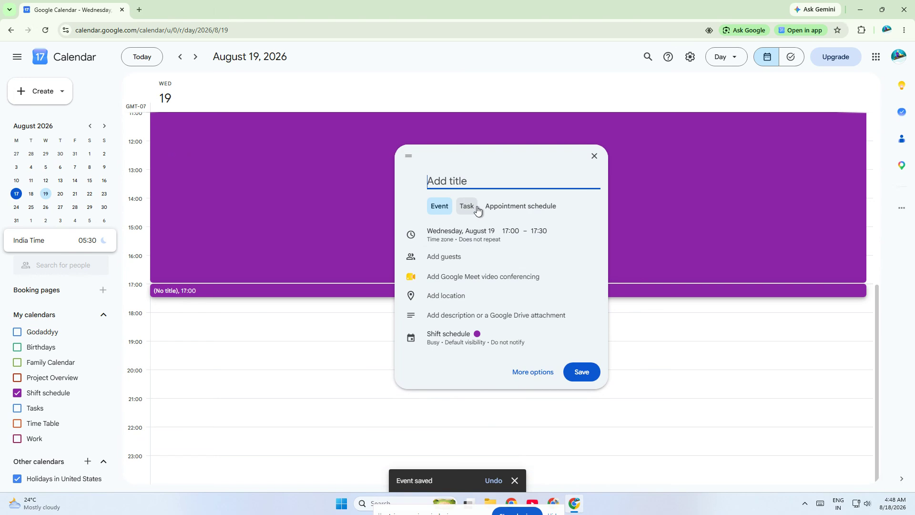
pyautogui.write('N')
pyautogui.press('BackSpace')
pyautogui.write('Evening Shift')
pyautogui.click(538, 231)
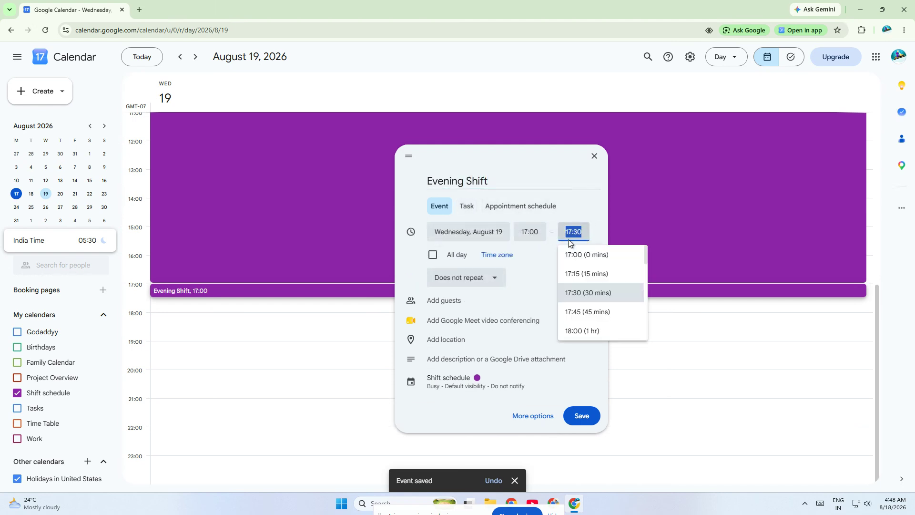
pyautogui.scroll(-2, 584, 302)
pyautogui.scroll(-2, 584, 302)
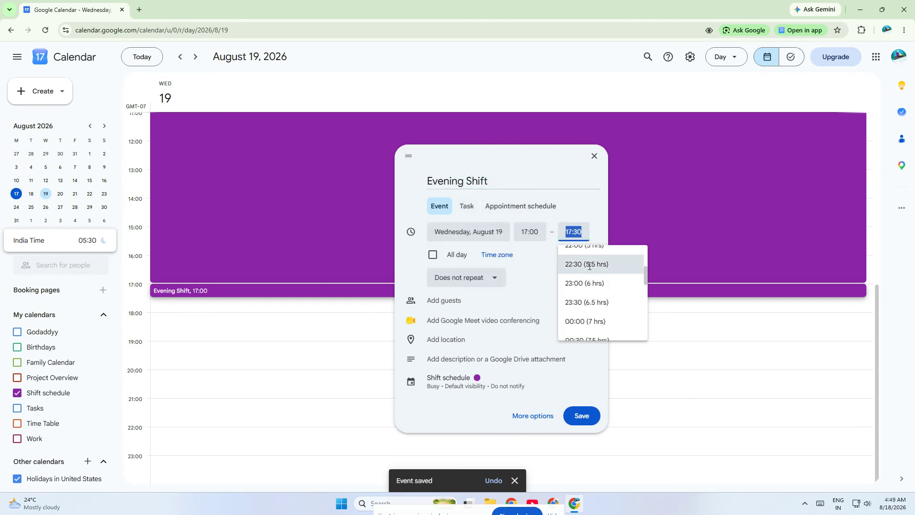
pyautogui.click(595, 251)
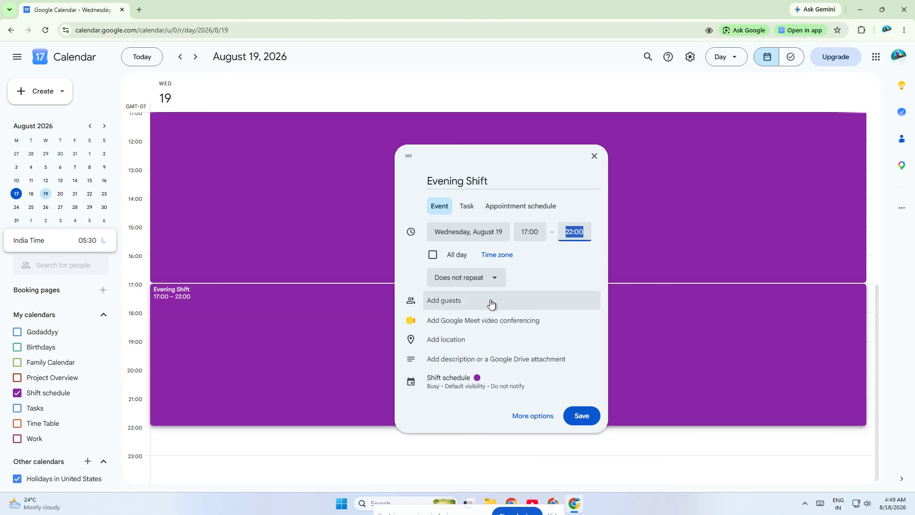
# - Colour the Evening Shift event light green and save it
pyautogui.click(477, 377)
pyautogui.click(524, 323)
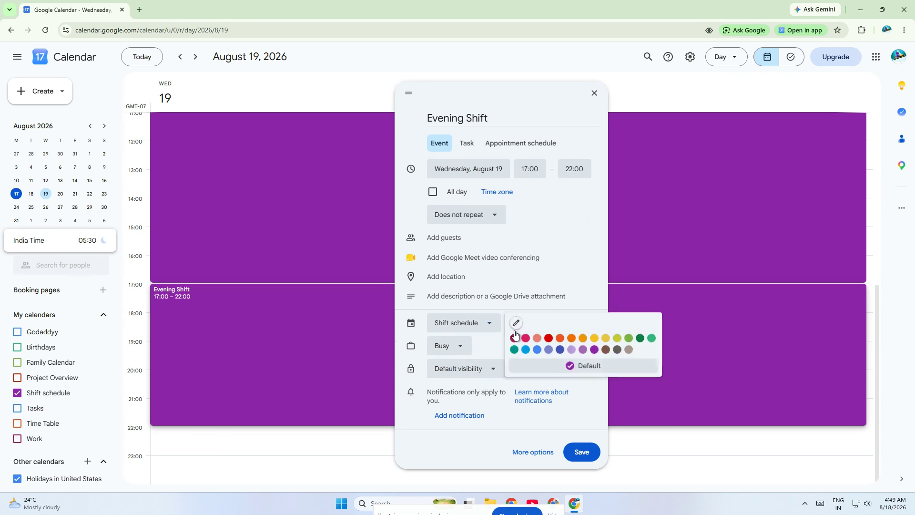
pyautogui.click(549, 339)
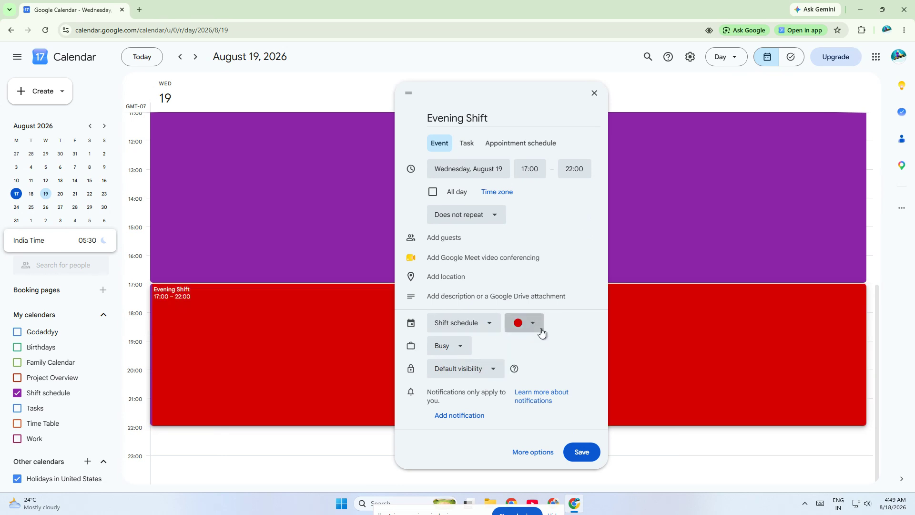
pyautogui.click(524, 323)
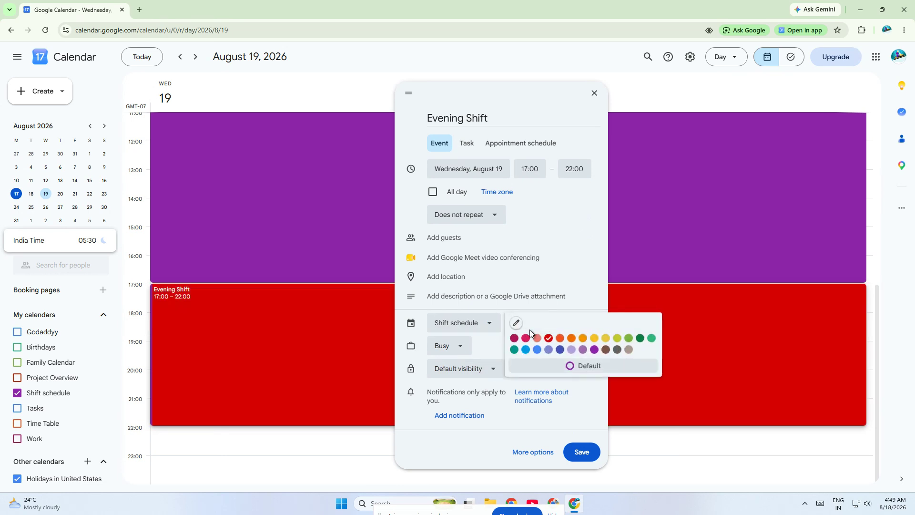
pyautogui.click(629, 339)
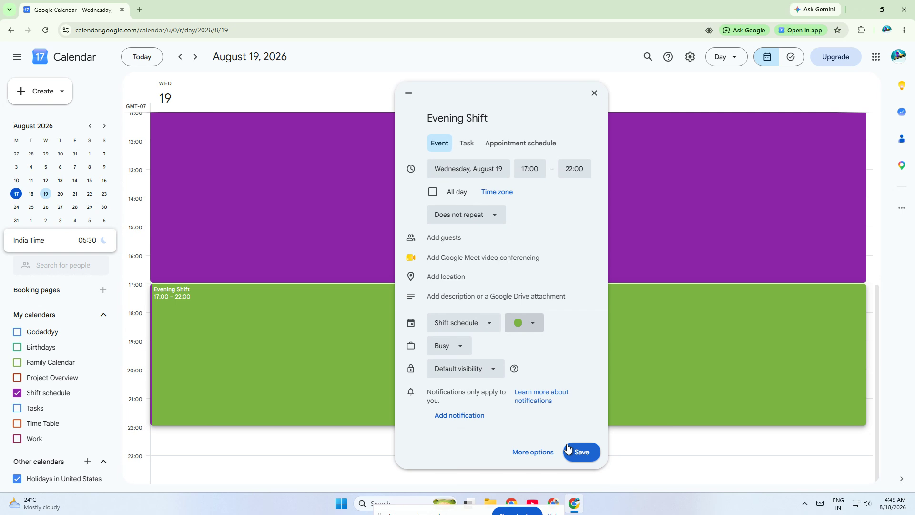
pyautogui.click(589, 456)
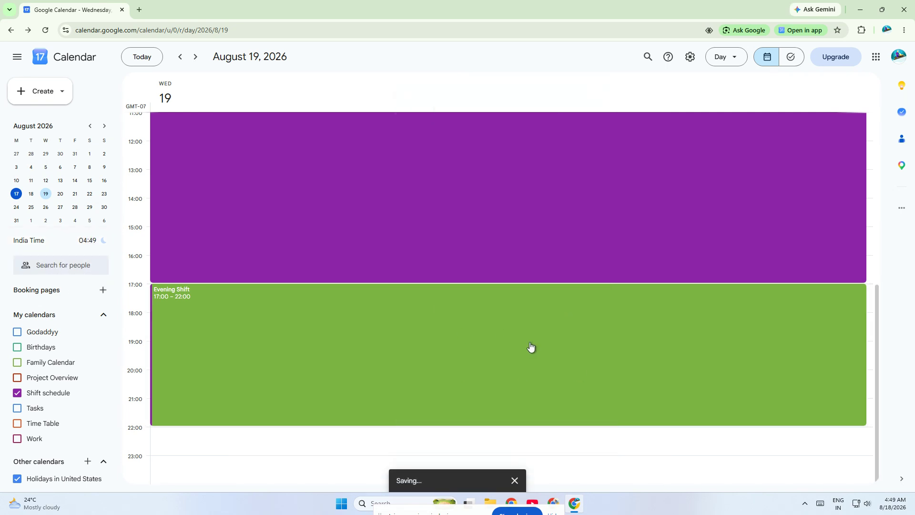
# - Zoom the page out to 90% and review the morning and evening shifts on August 19
pyautogui.scroll(2, 530, 347)
pyautogui.scroll(-1, 545, 362)
pyautogui.hotkey('ctrl', '-')
pyautogui.scroll(1, 552, 348)
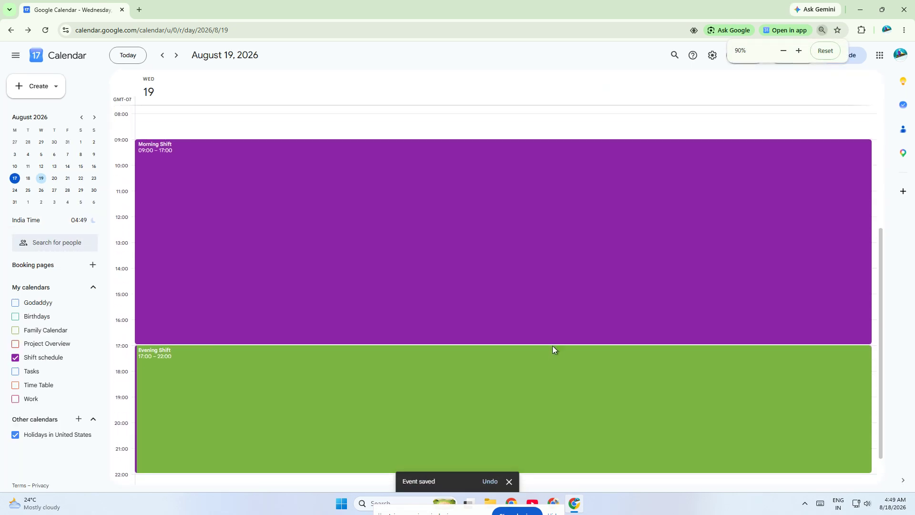
pyautogui.scroll(-1, 555, 347)
pyautogui.scroll(1, 558, 343)
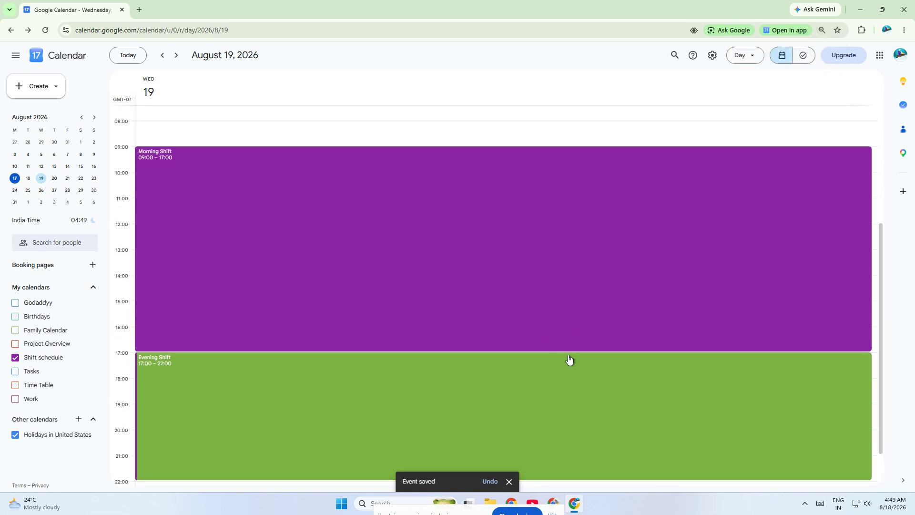